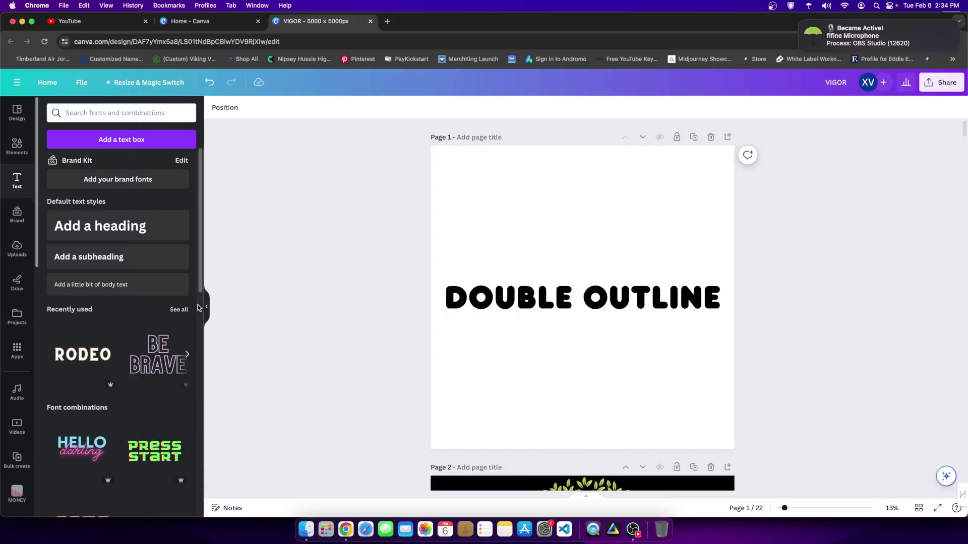
Collapse the Text panel and narrow the DOUBLE OUTLINE text box so it wraps to two lines
left_click(205, 306)
left_click(400, 312)
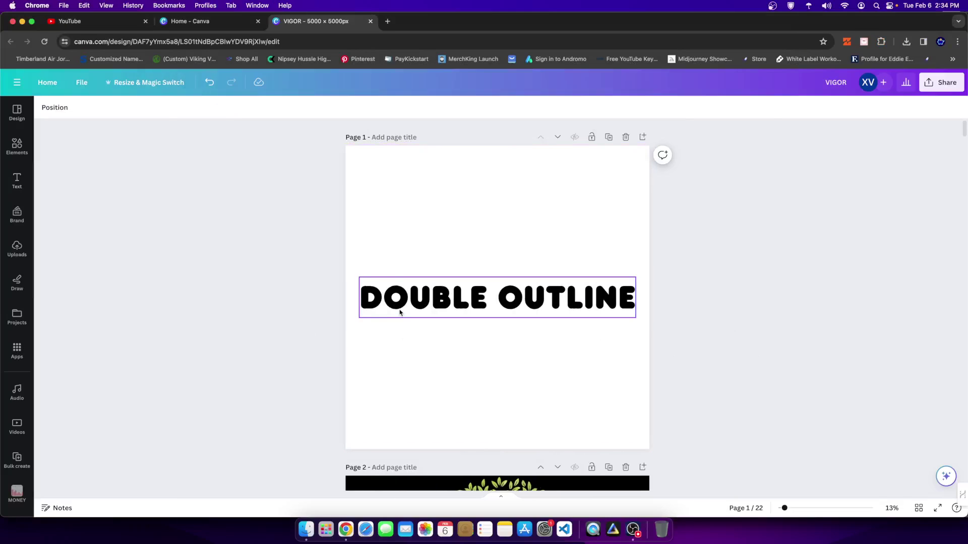
left_click_drag(635, 307, 583, 321)
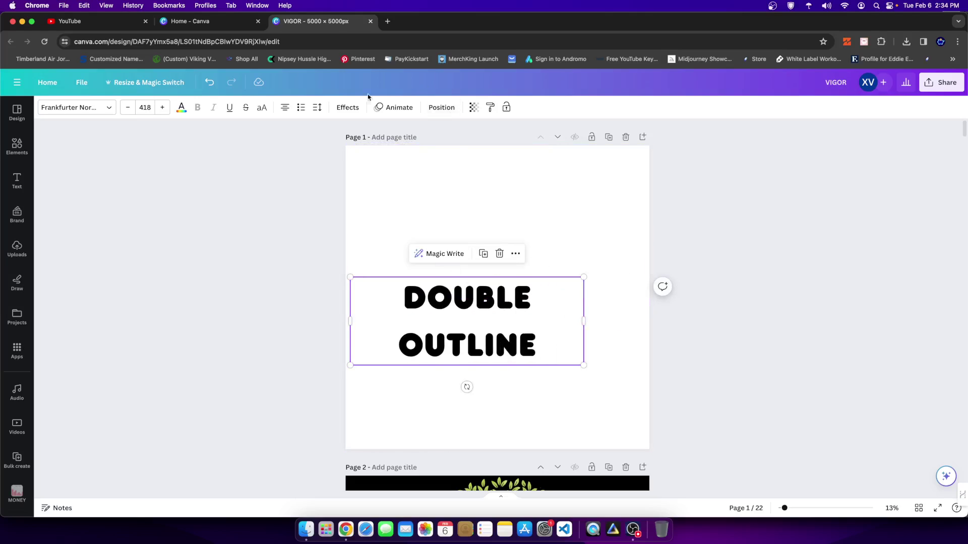
Set DOUBLE OUTLINE line spacing to 0.9, then enlarge the text and move it higher
left_click(348, 107)
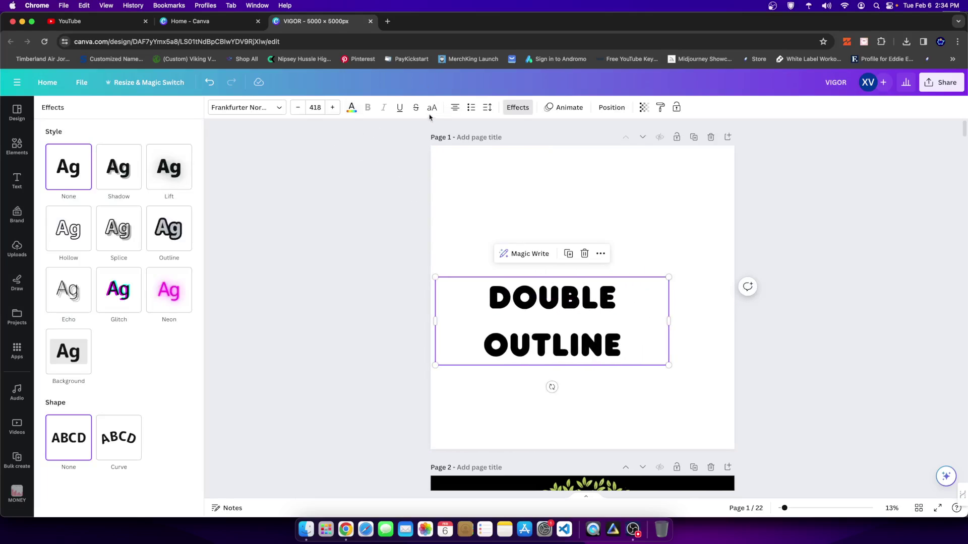
left_click(487, 107)
left_click_drag(531, 172, 509, 173)
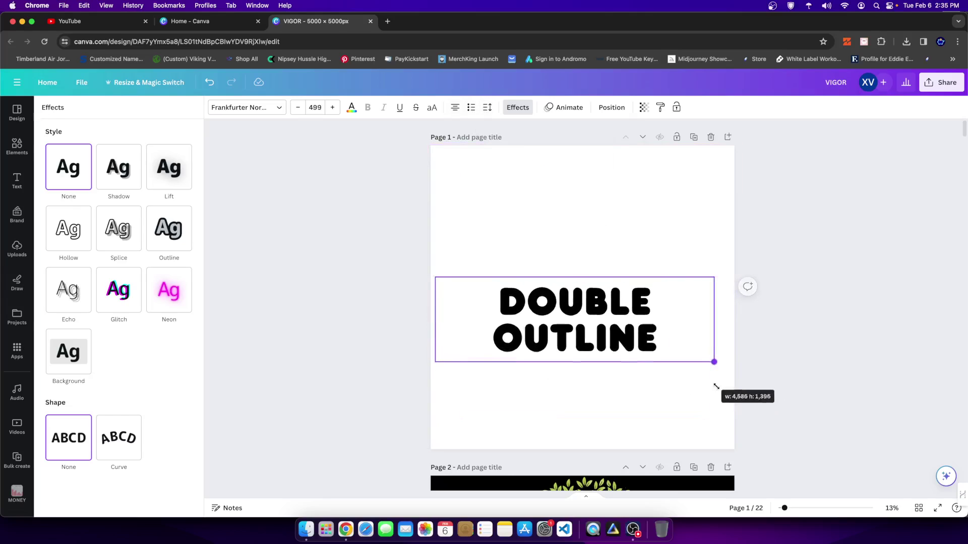
left_click_drag(668, 348, 820, 391)
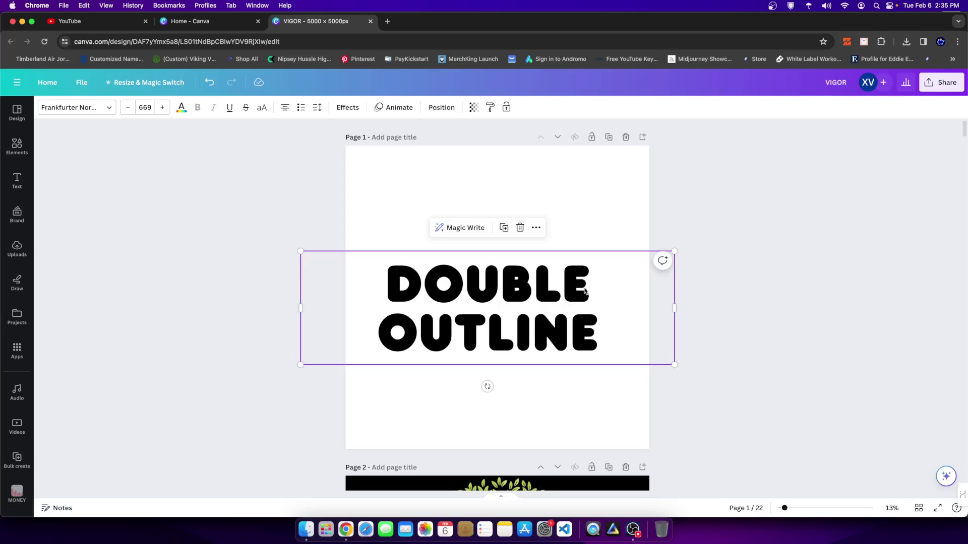
left_click_drag(484, 334, 484, 308)
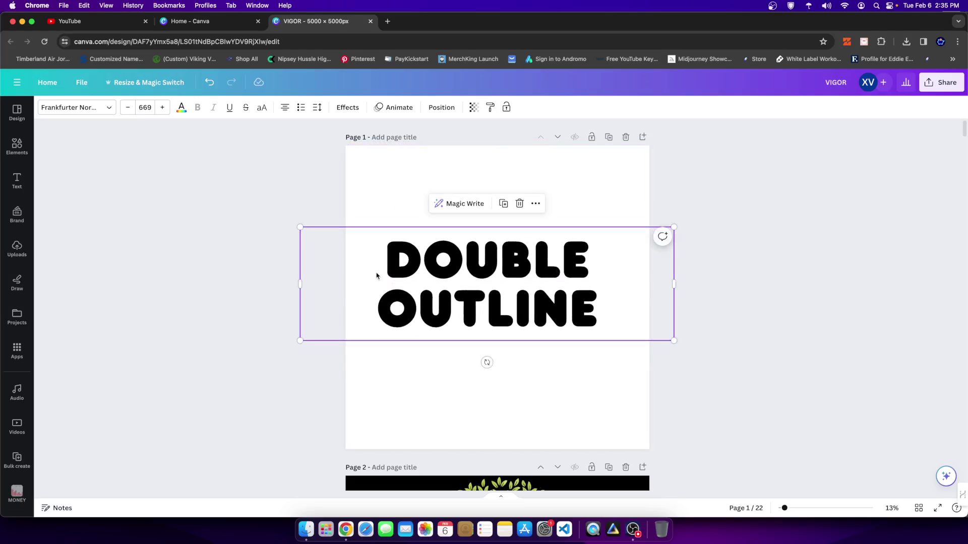
Apply the Outline effect to DOUBLE OUTLINE and make the text white
left_click(348, 108)
left_click(165, 229)
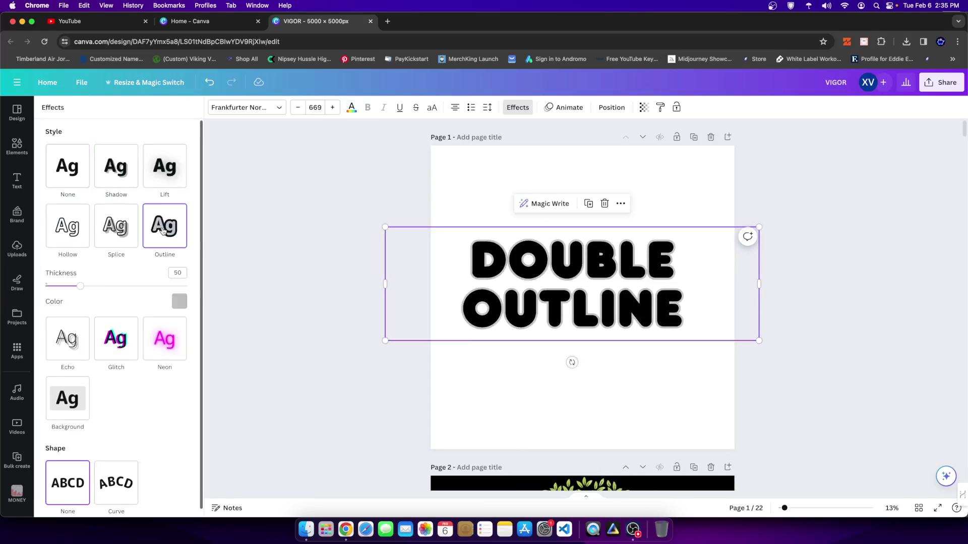
left_click(351, 109)
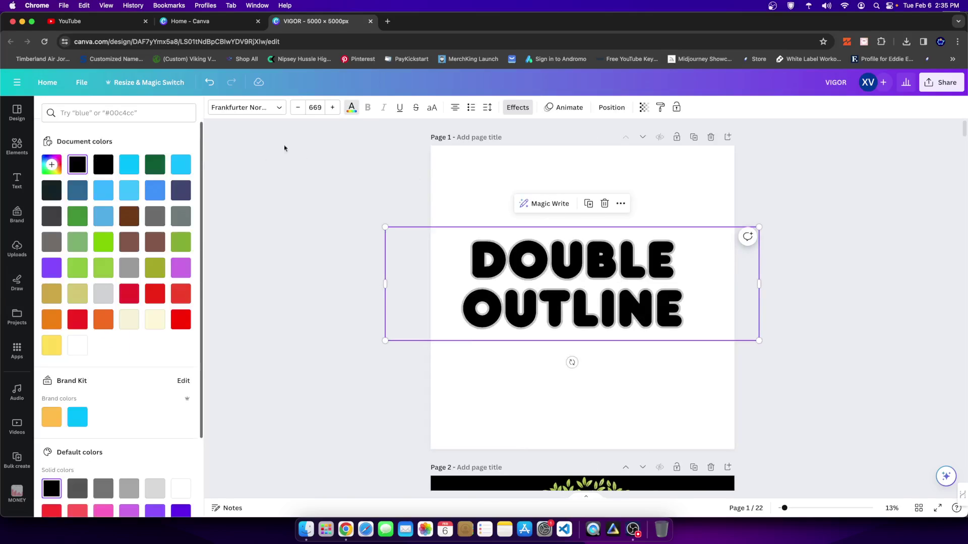
left_click(78, 346)
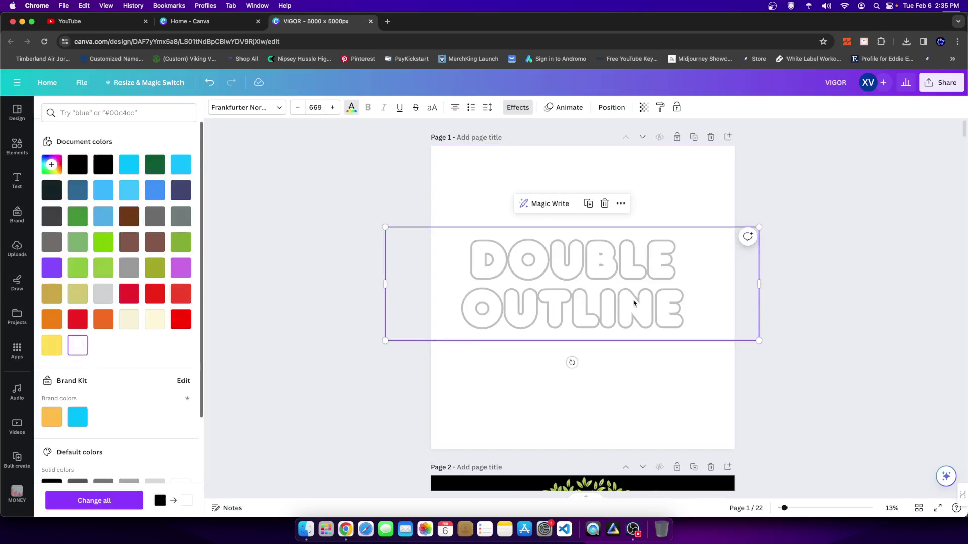
Resize the DOUBLE OUTLINE text box larger and centre it on the page
mouse_move(616, 272)
left_mouse_down()
mouse_move(647, 272)
mouse_move(627, 274)
left_mouse_up()
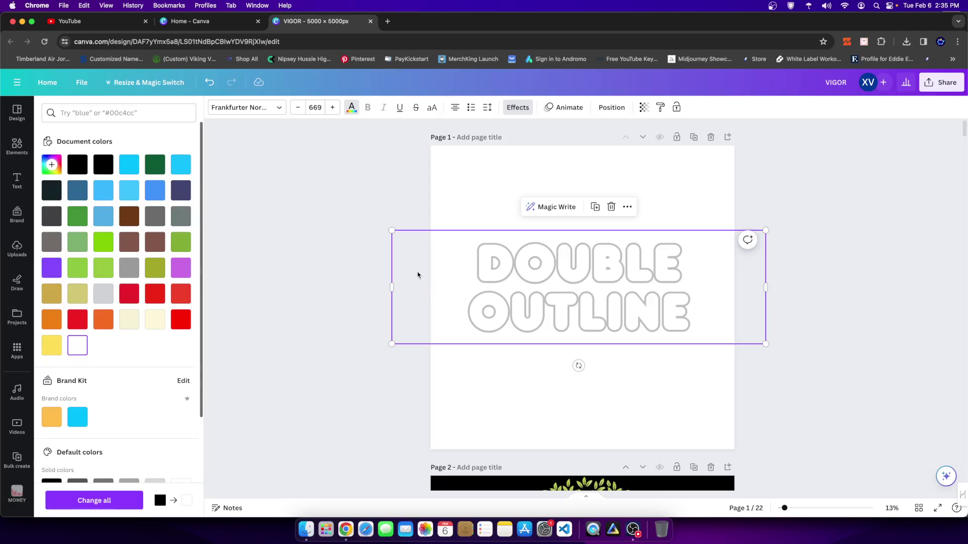
mouse_move(391, 288)
left_mouse_down()
mouse_move(497, 288)
mouse_move(463, 279)
left_mouse_up()
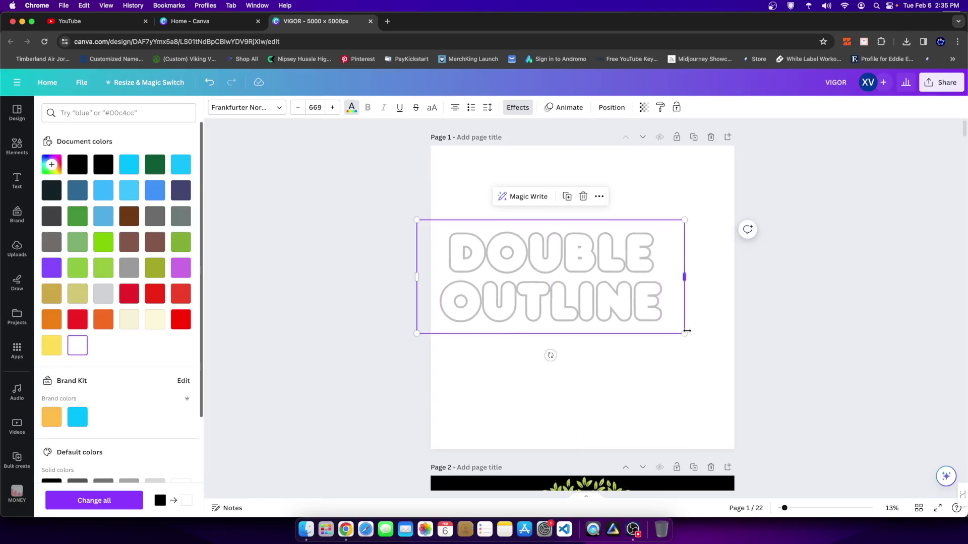
left_click_drag(686, 332, 779, 374)
left_click_drag(703, 317, 687, 309)
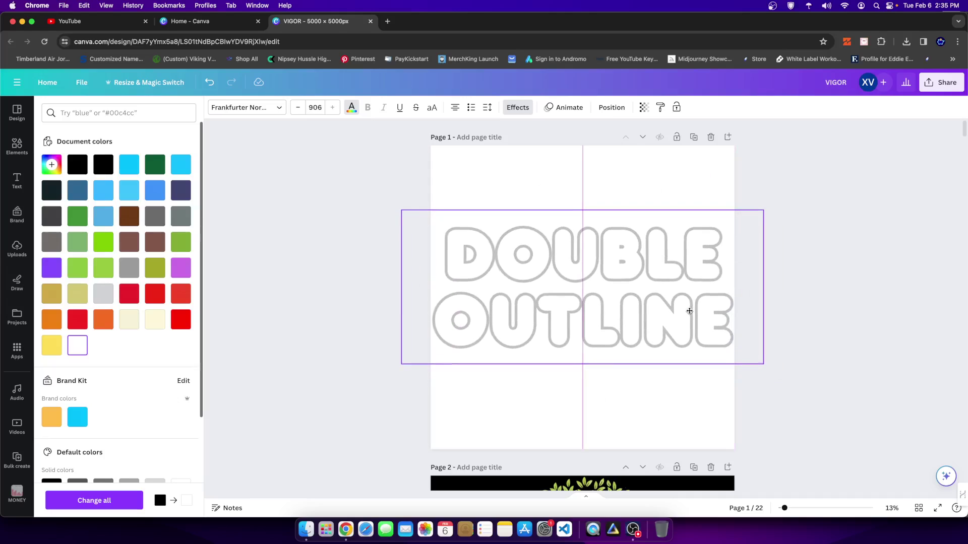
left_click_drag(765, 360, 760, 360)
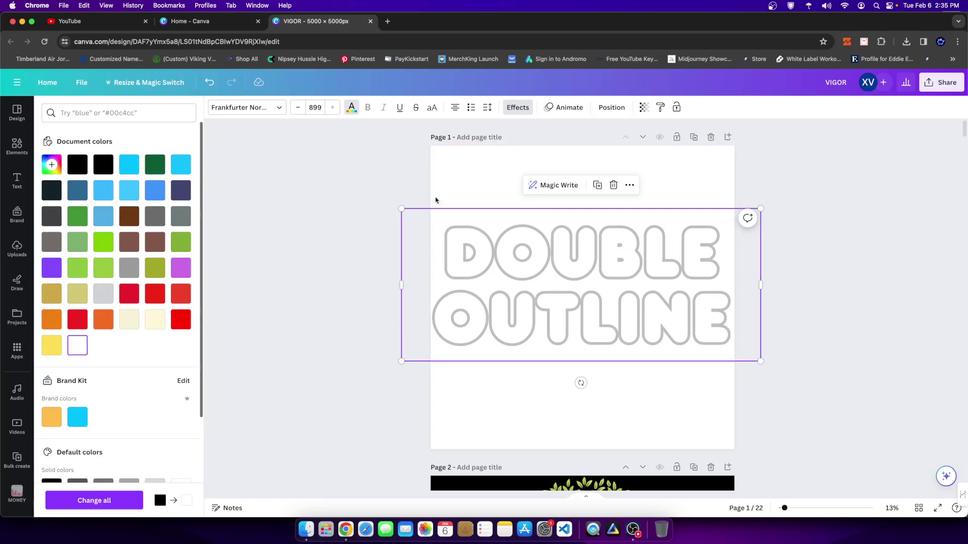
Keep the text fill white, set the outline colour to black, and deselect
left_click(75, 168)
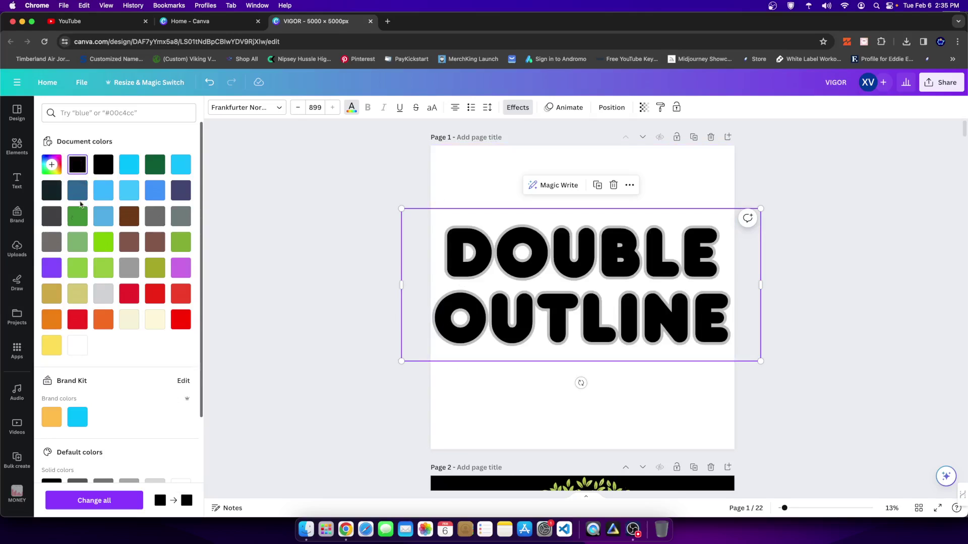
left_click(78, 346)
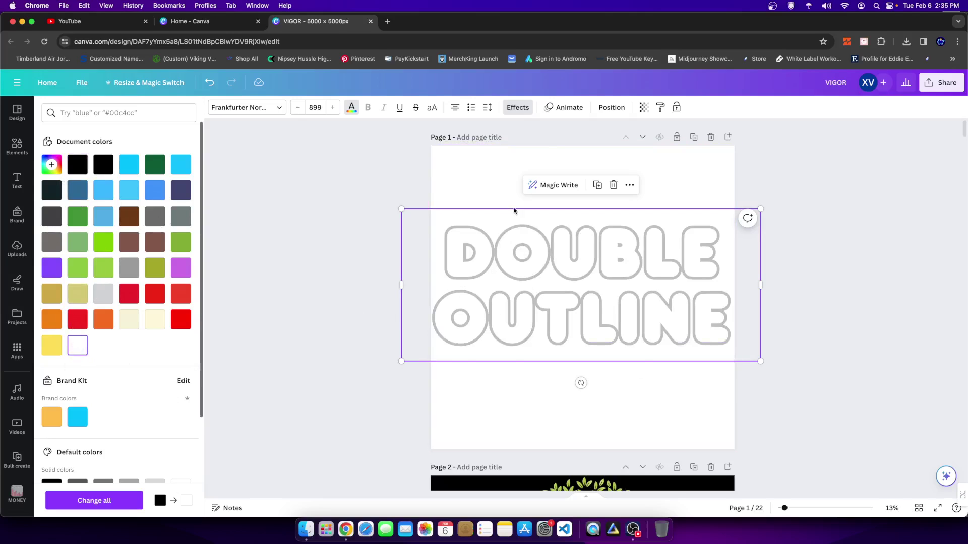
left_click(506, 110)
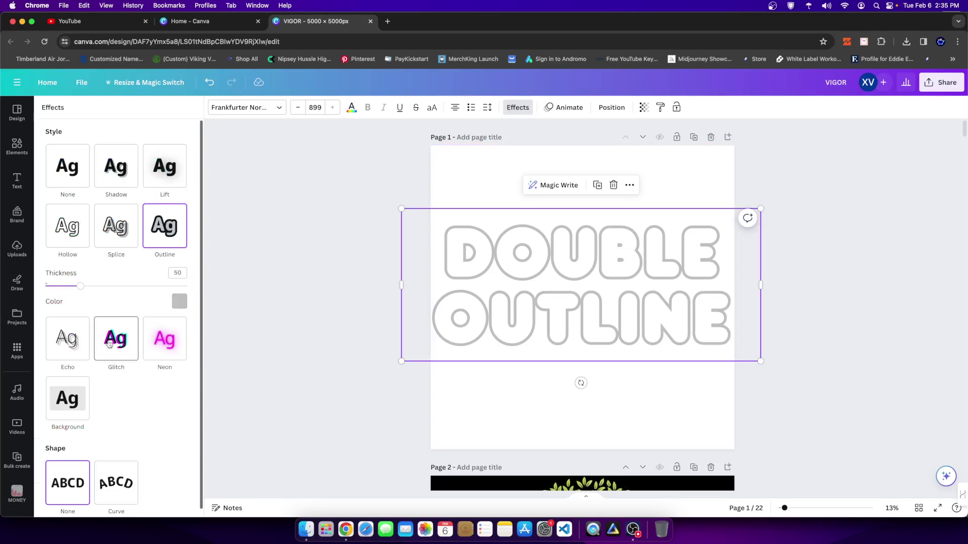
left_click(180, 302)
left_click(77, 351)
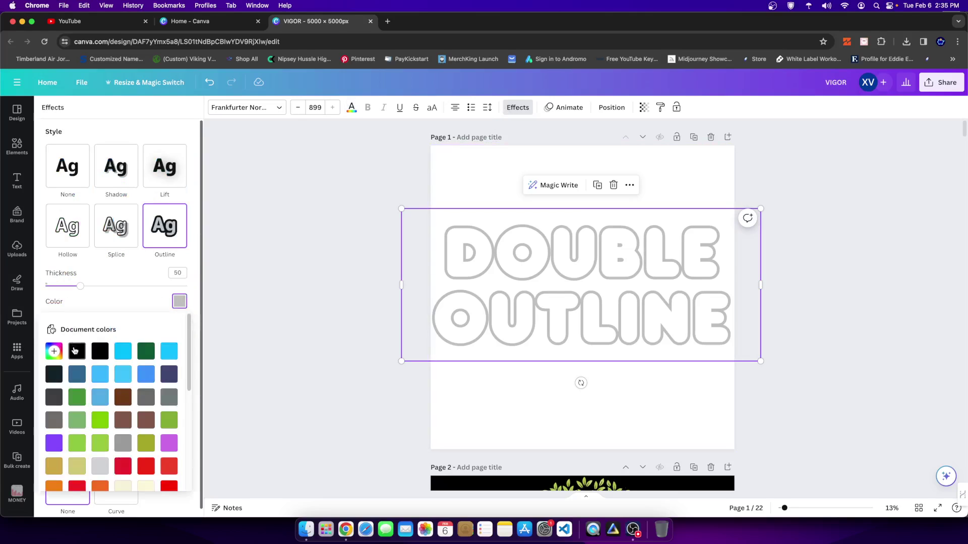
key("Escape")
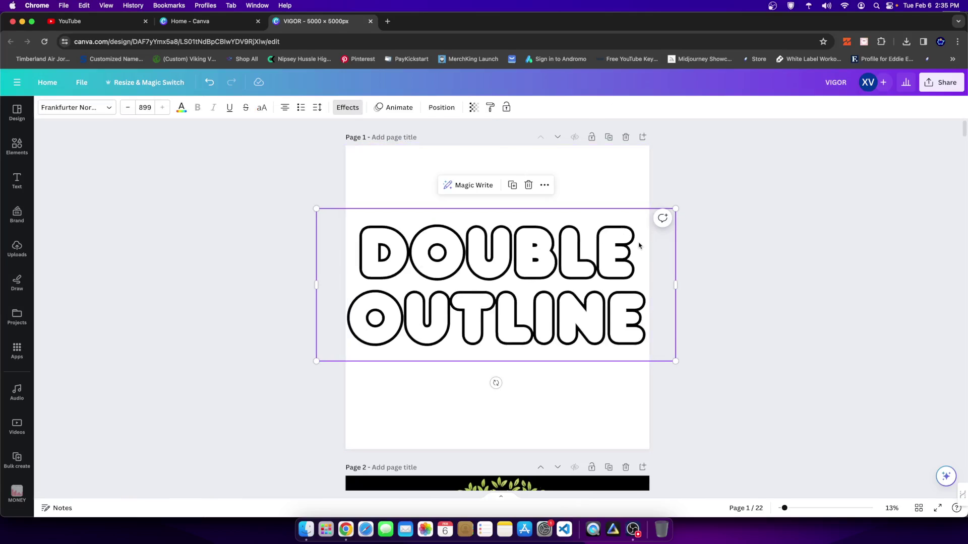
left_click(825, 249)
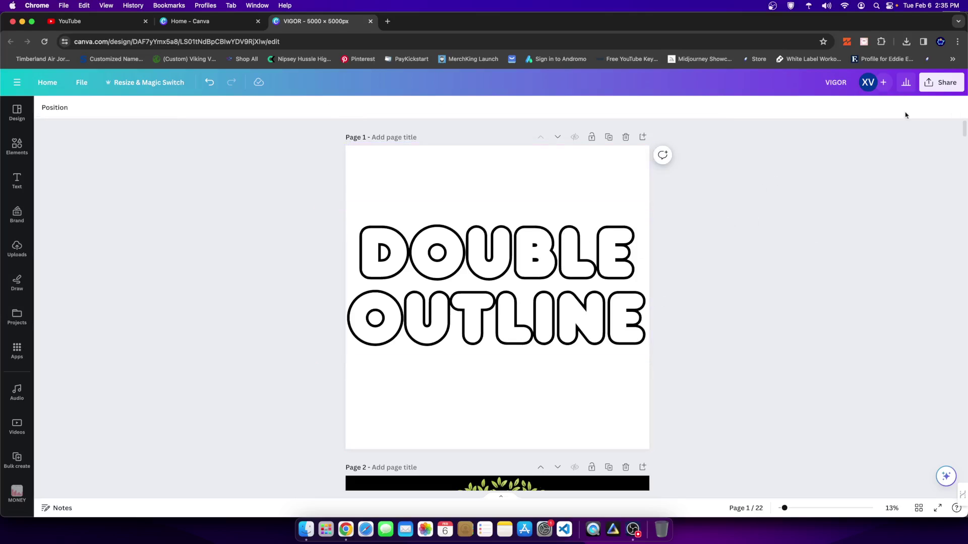
Resize the outlined heading to about 711 and re-centre it on the page
left_click(562, 291)
left_click_drag(674, 361, 637, 344)
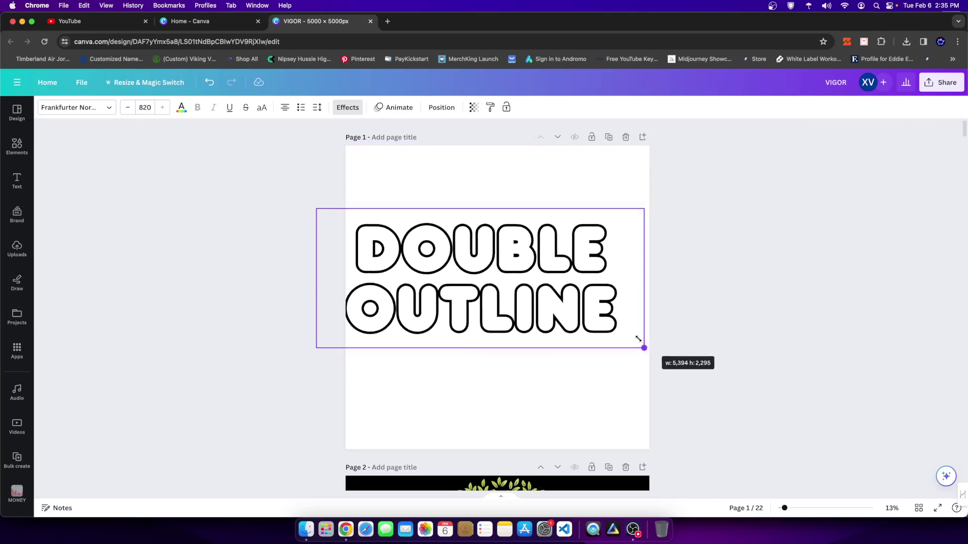
mouse_move(607, 283)
left_mouse_down()
mouse_move(609, 351)
mouse_move(611, 289)
left_mouse_up()
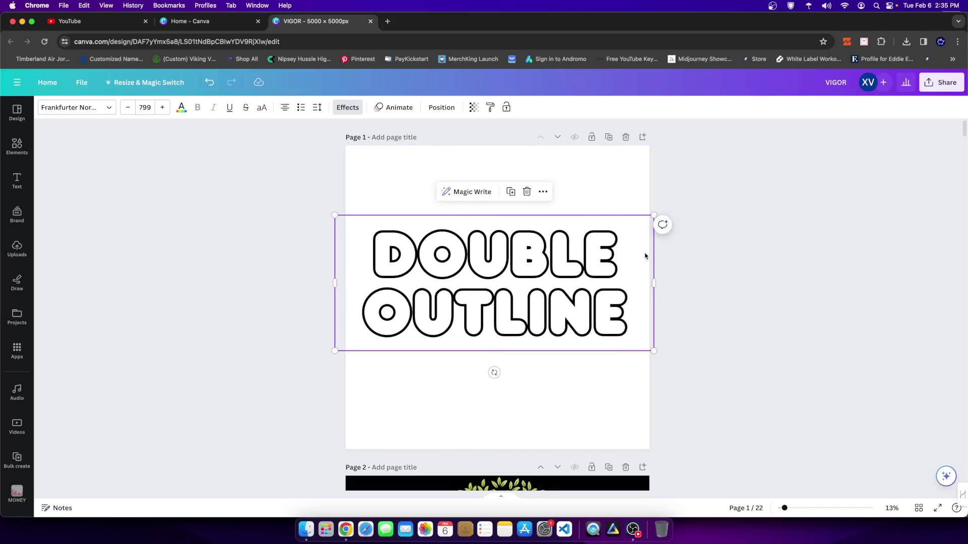
mouse_move(653, 215)
left_mouse_down()
mouse_move(636, 212)
mouse_move(620, 231)
left_mouse_up()
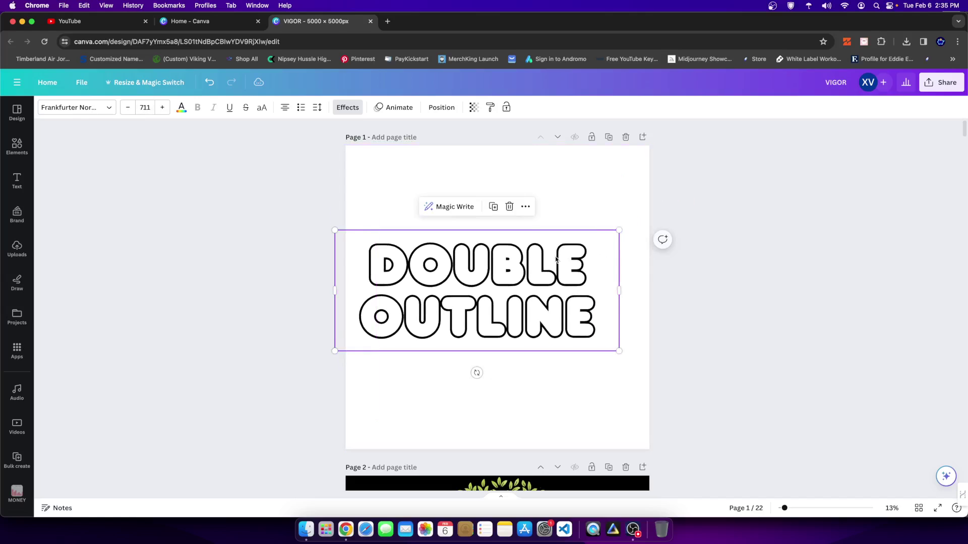
left_click_drag(556, 256, 569, 262)
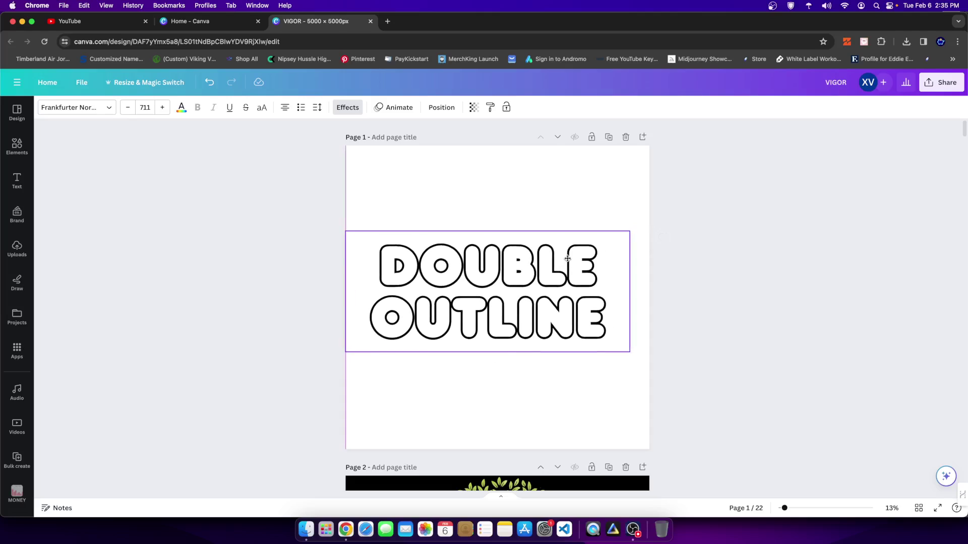
left_click(450, 278)
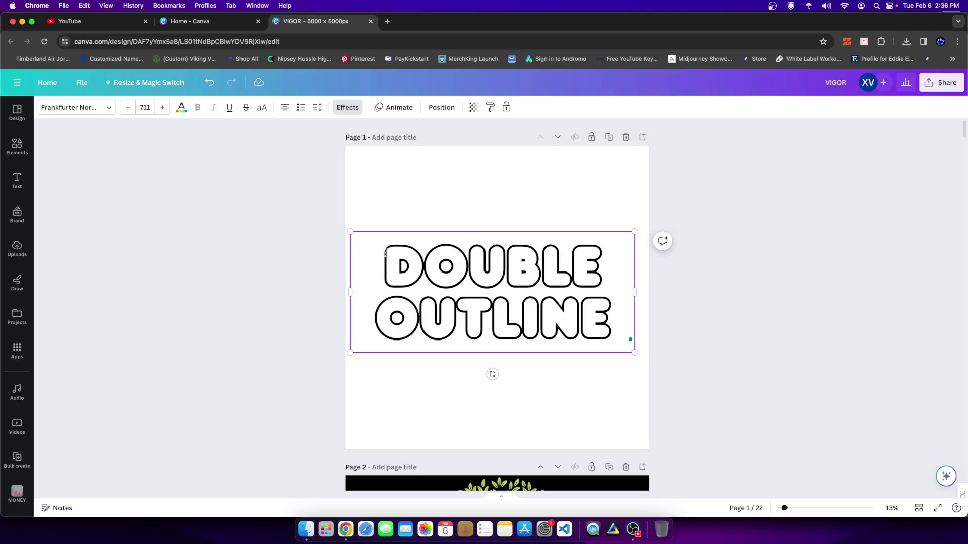
Download only page 1 as a 0.5x, 2,500 × 2,500 px transparent-background PNG
left_click(946, 85)
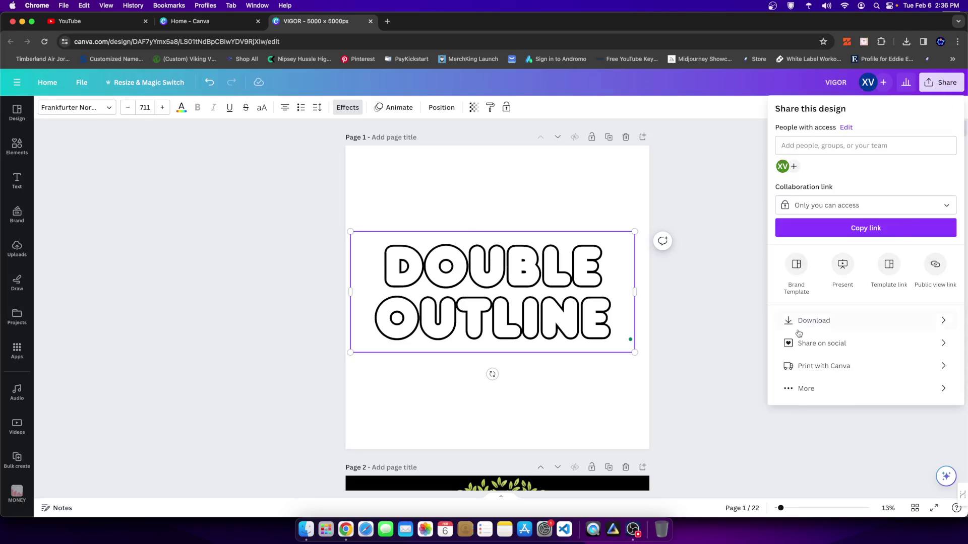
left_click(799, 320)
left_click_drag(810, 182, 776, 182)
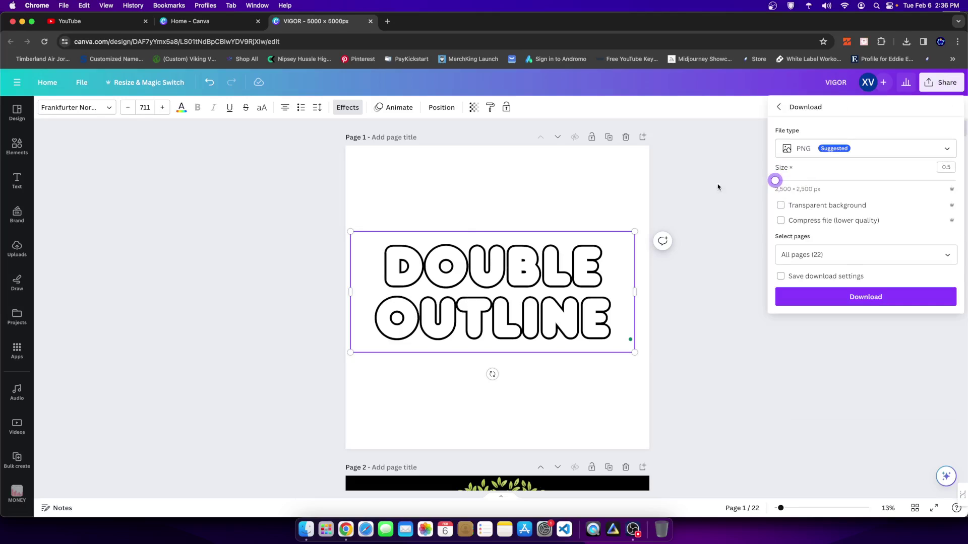
left_click(780, 205)
left_click(941, 262)
left_click(941, 281)
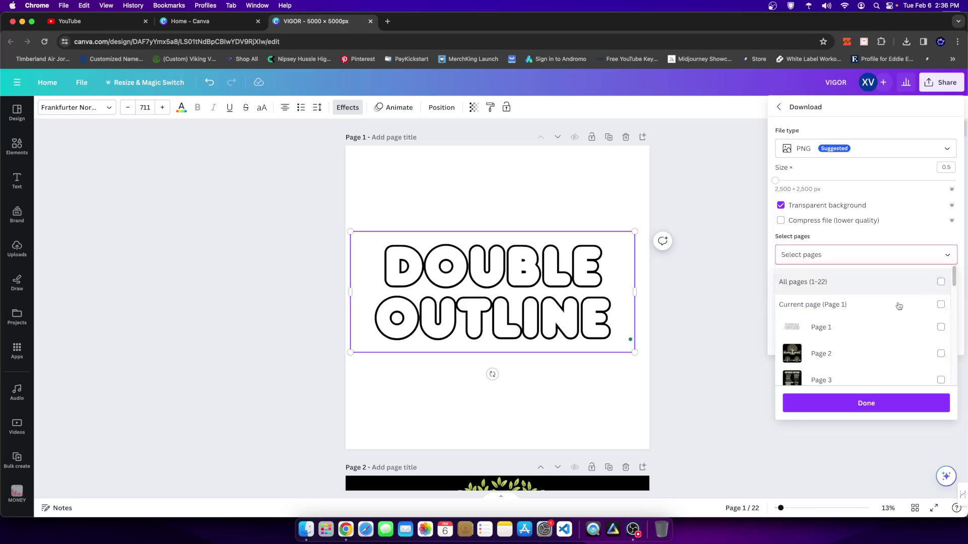
left_click(811, 333)
left_click(832, 407)
left_click(826, 299)
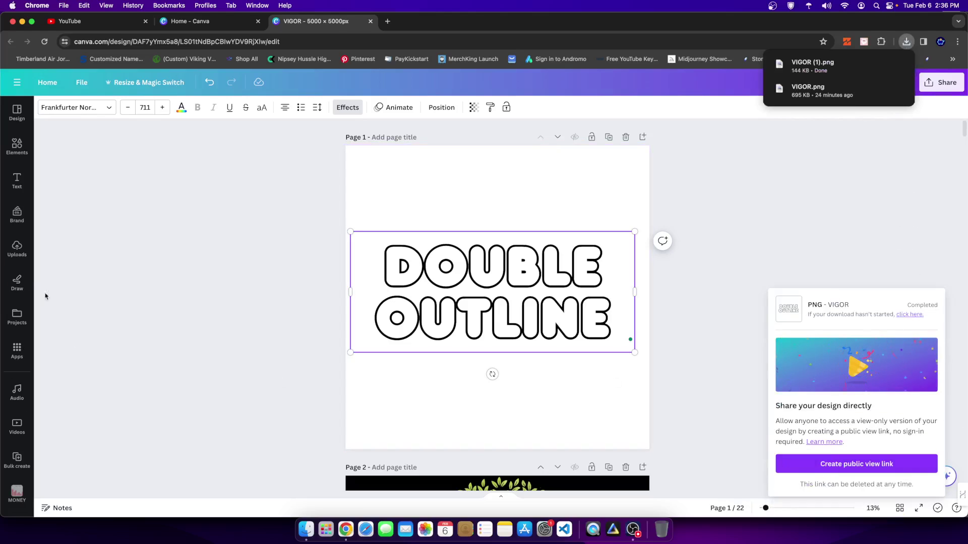
Upload the downloaded PNG, delete the live text, and place the image on page 1
left_click_drag(812, 64, 90, 302)
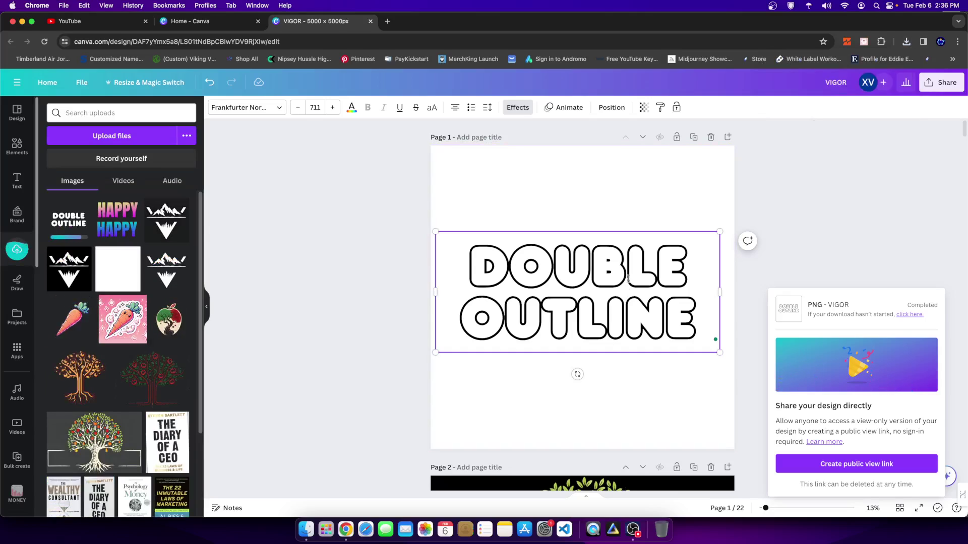
key("Delete")
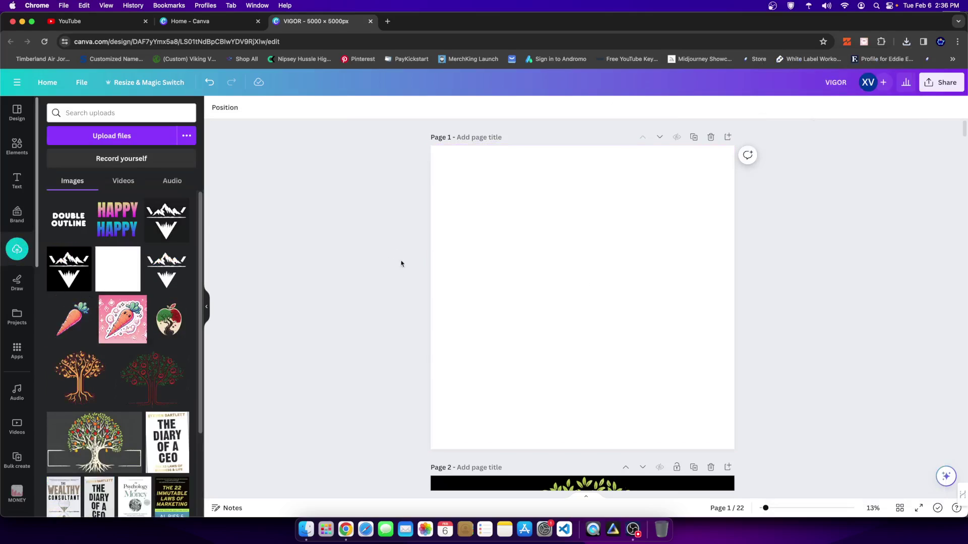
left_click_drag(478, 291, 486, 264)
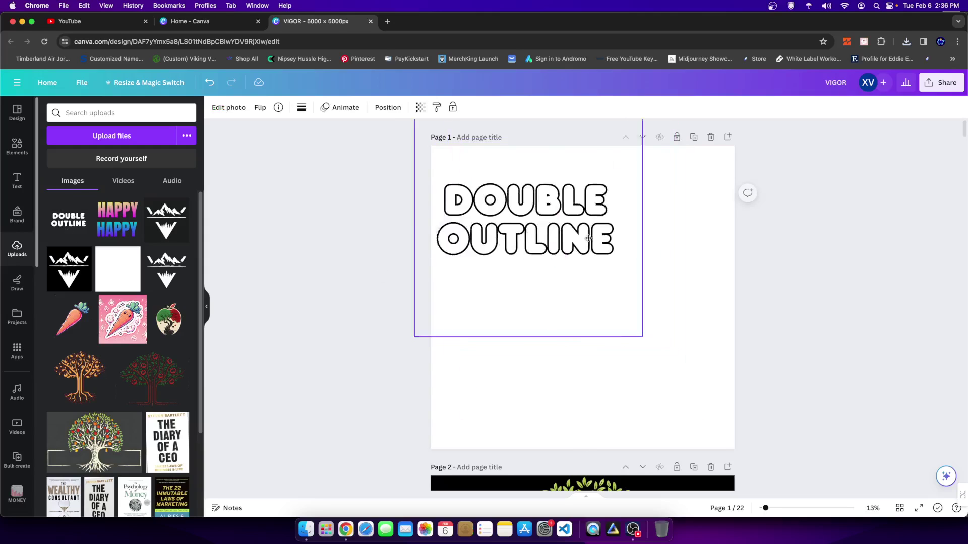
left_click(206, 307)
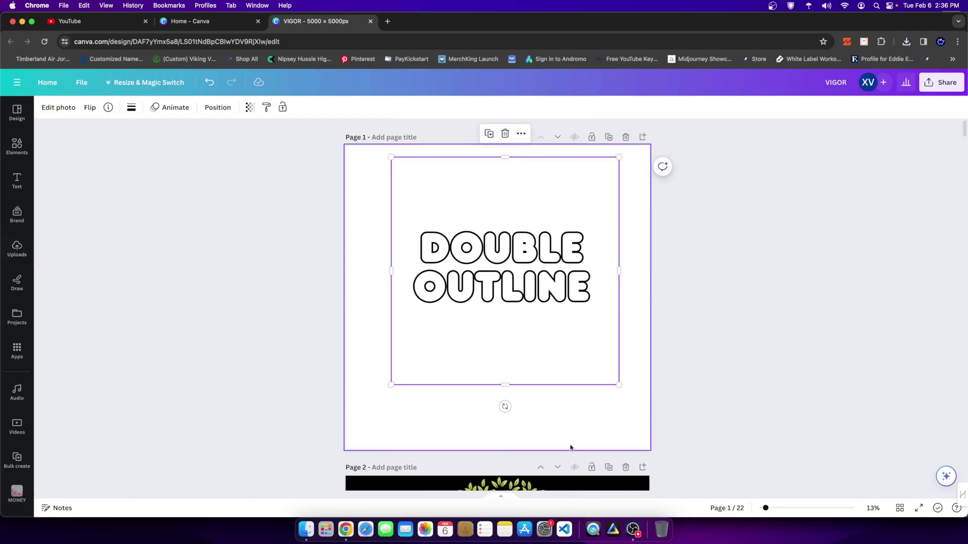
left_click(554, 423)
Set page 1's background to black and centre the DOUBLE OUTLINE image on it
left_click(45, 107)
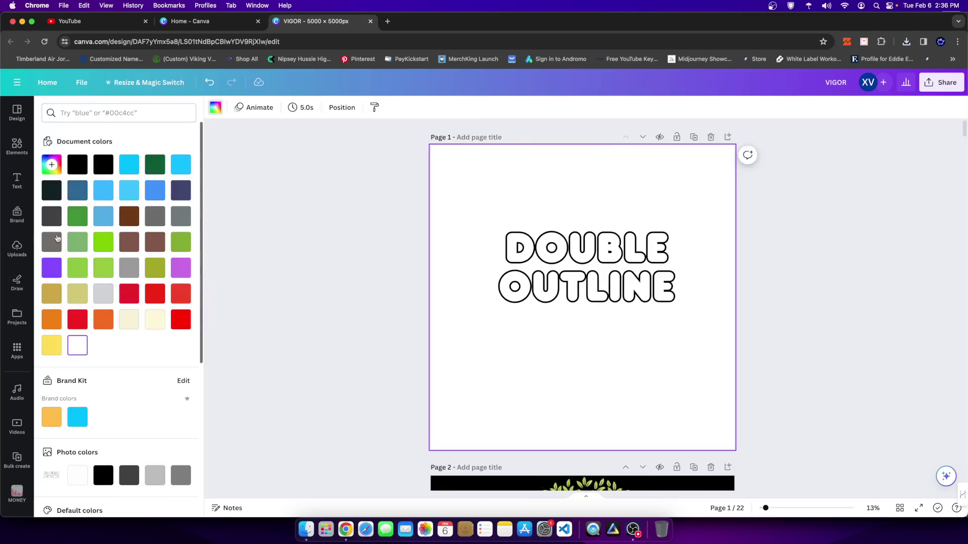
left_click(77, 163)
left_click(577, 287)
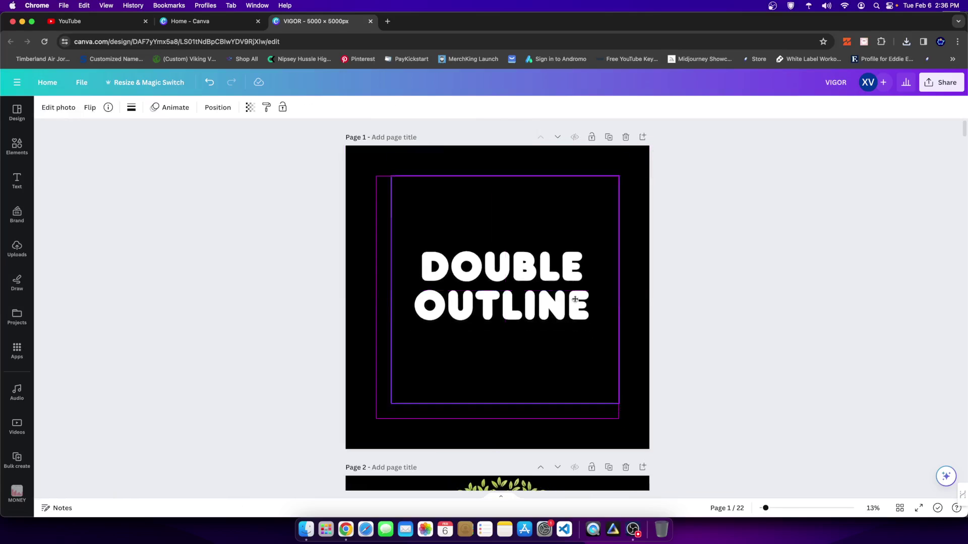
left_click_drag(472, 268, 468, 267)
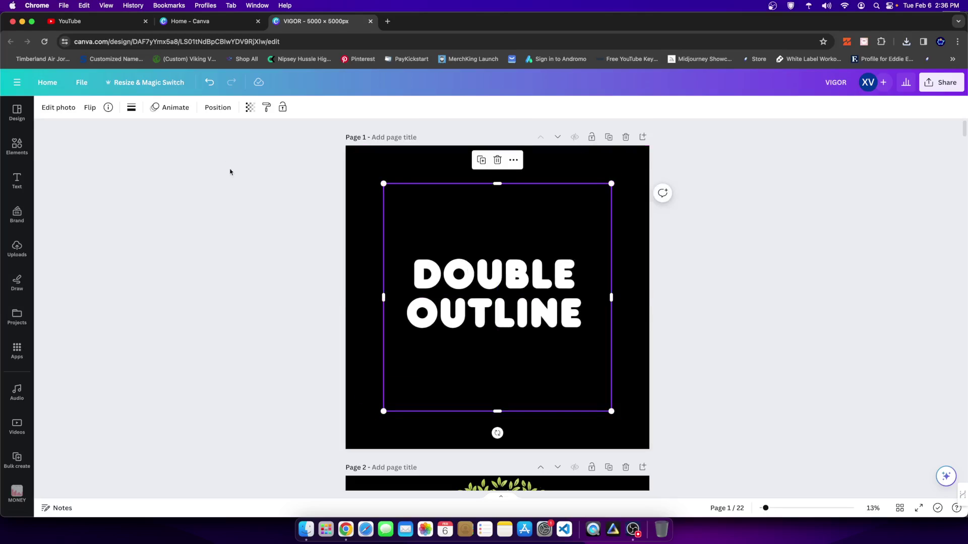
Add a white (#FFFFFF) Outline shadow to the image and enlarge it
left_click(59, 107)
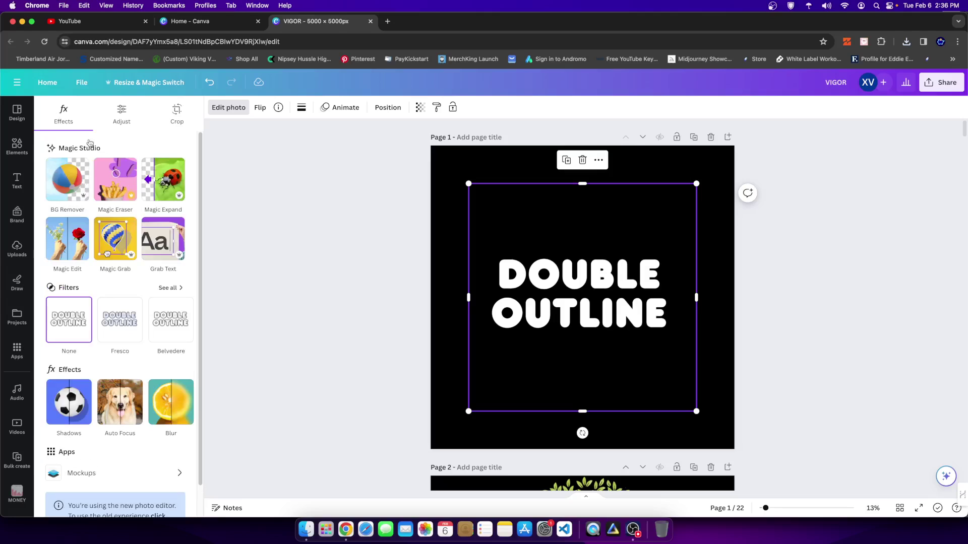
left_click(68, 401)
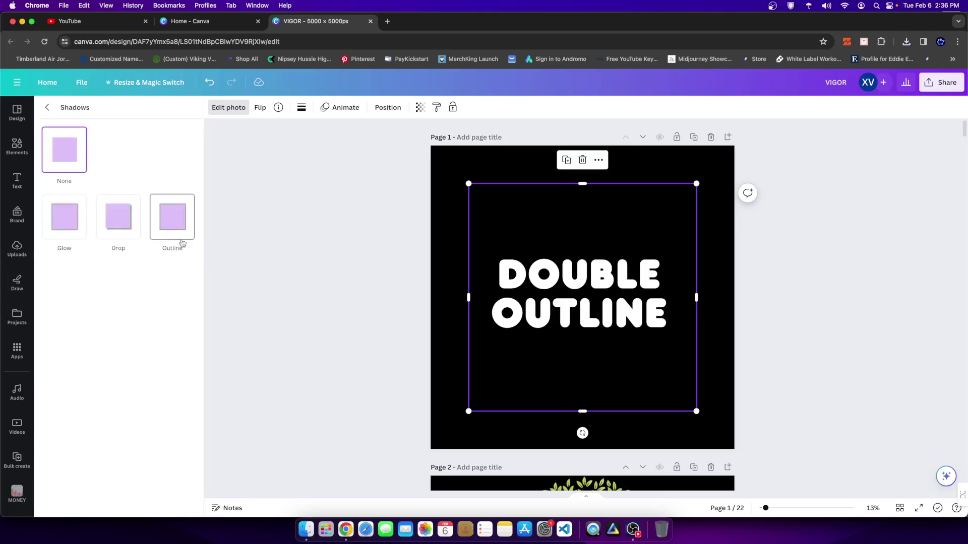
left_click(172, 228)
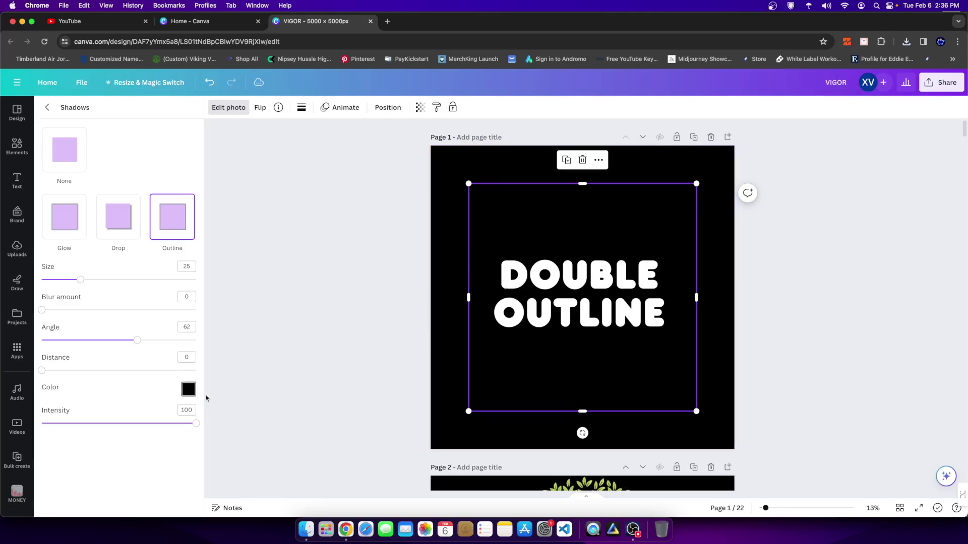
left_click(188, 391)
type("ffffff")
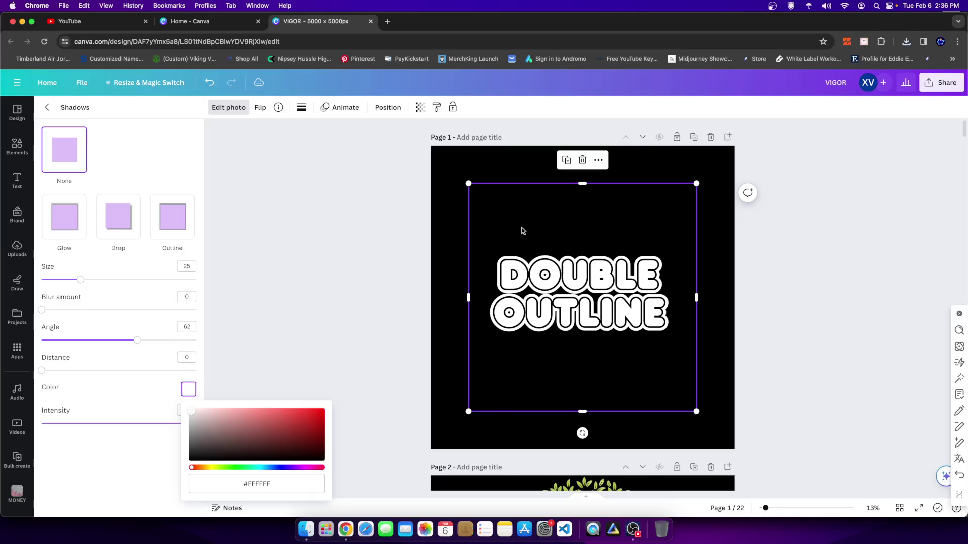
mouse_move(468, 410)
left_mouse_down()
mouse_move(388, 457)
mouse_move(431, 449)
left_mouse_up()
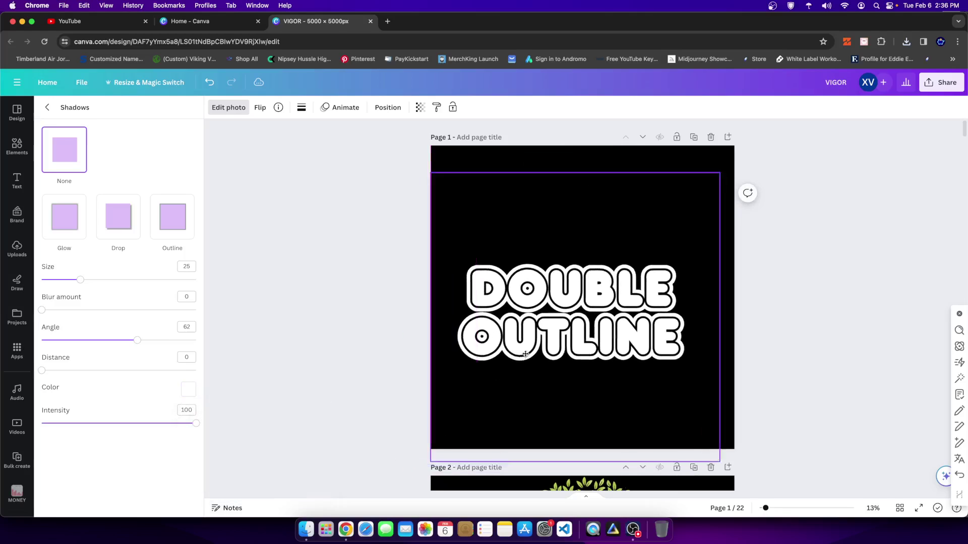
left_click_drag(515, 295, 540, 293)
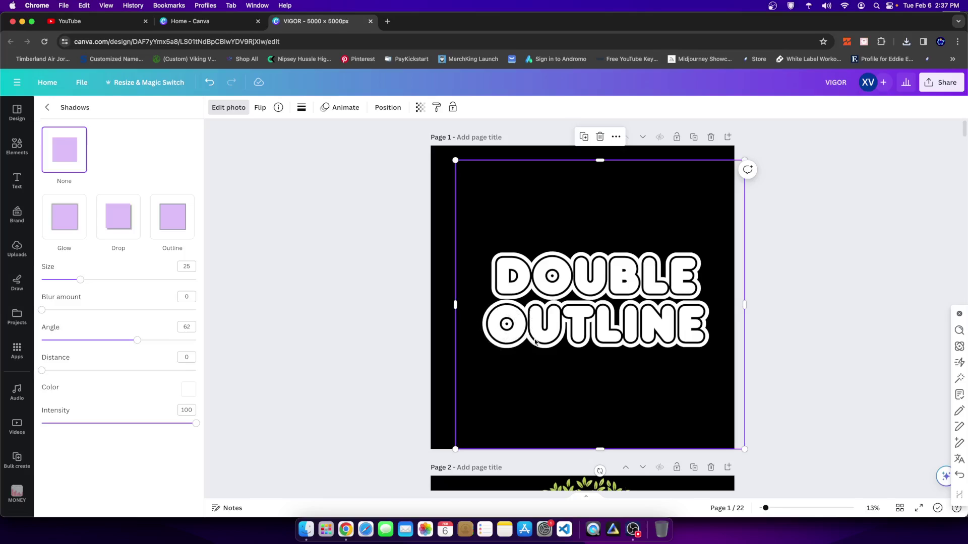
Snap the image to the page centre and raise the Outline shadow size to 65
left_click_drag(534, 317, 521, 311)
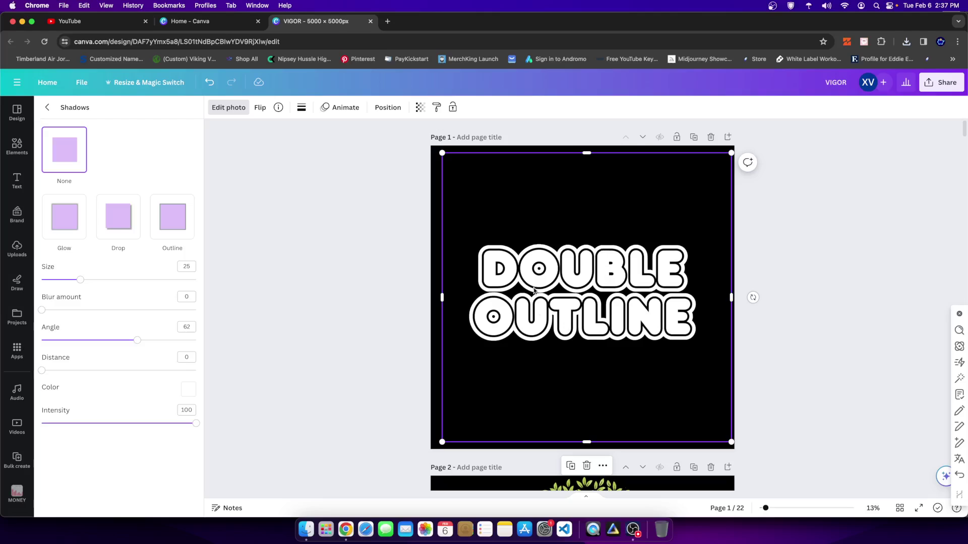
left_click_drag(519, 340, 514, 340)
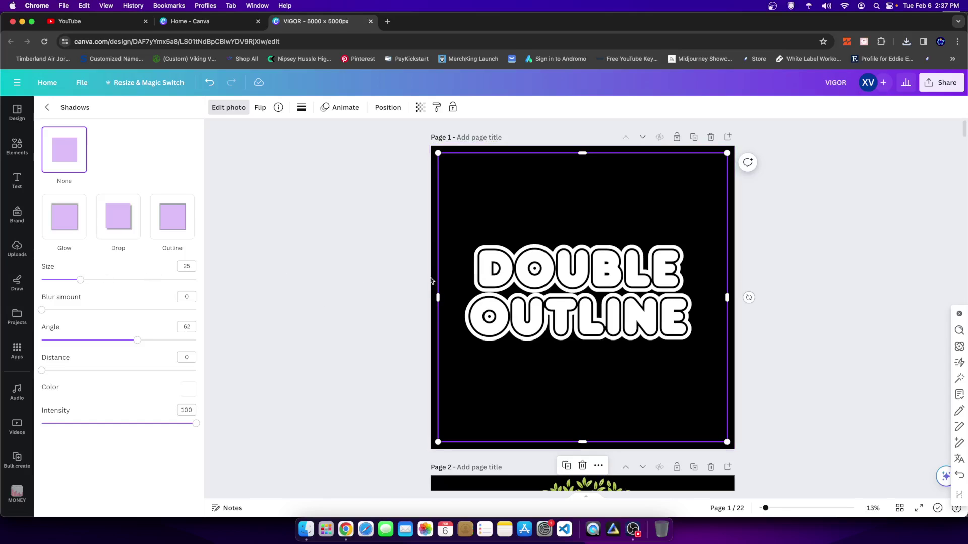
mouse_move(84, 283)
left_mouse_down()
mouse_move(145, 280)
mouse_move(48, 281)
mouse_move(119, 283)
left_mouse_up()
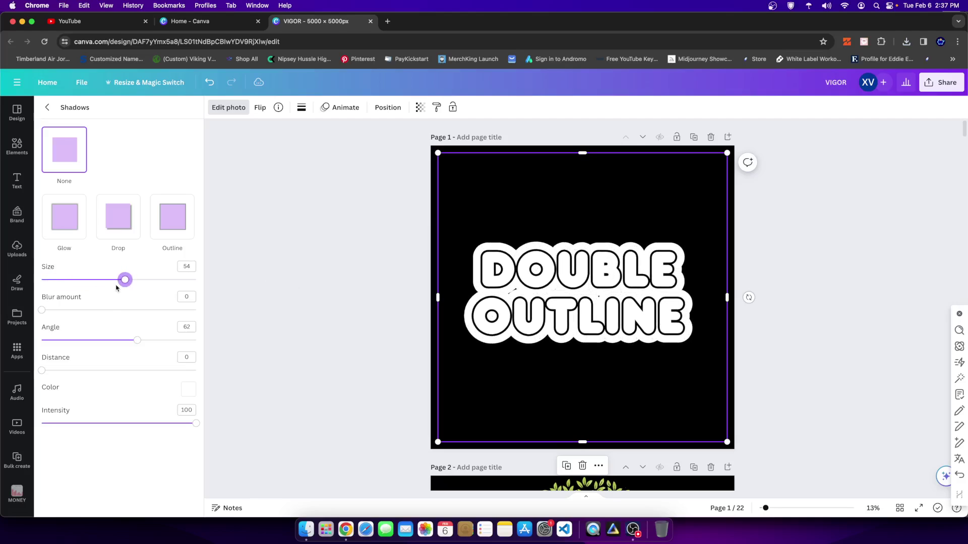
left_click_drag(120, 285, 142, 280)
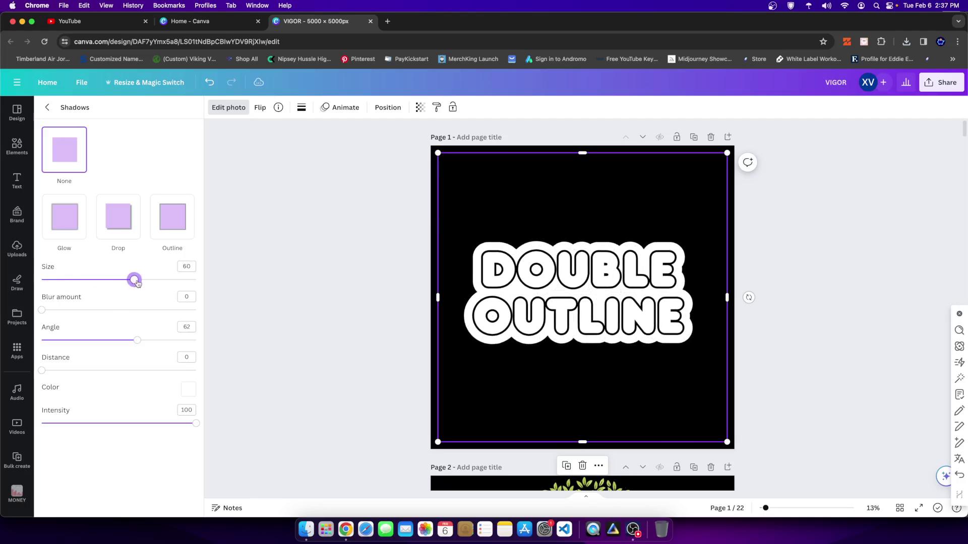
left_click(786, 265)
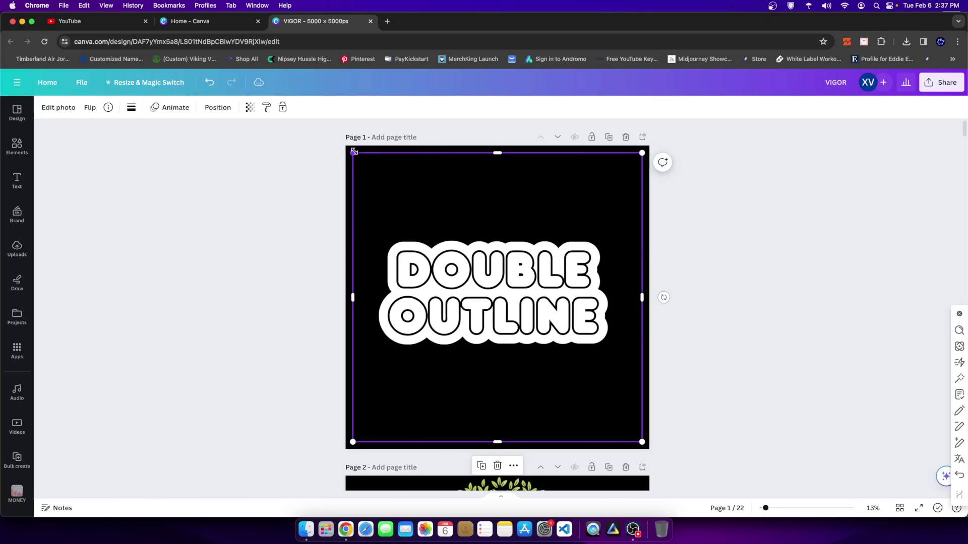
Scale the DOUBLE OUTLINE image up, then shrink and move it back inside page 1
left_click_drag(353, 153, 321, 120)
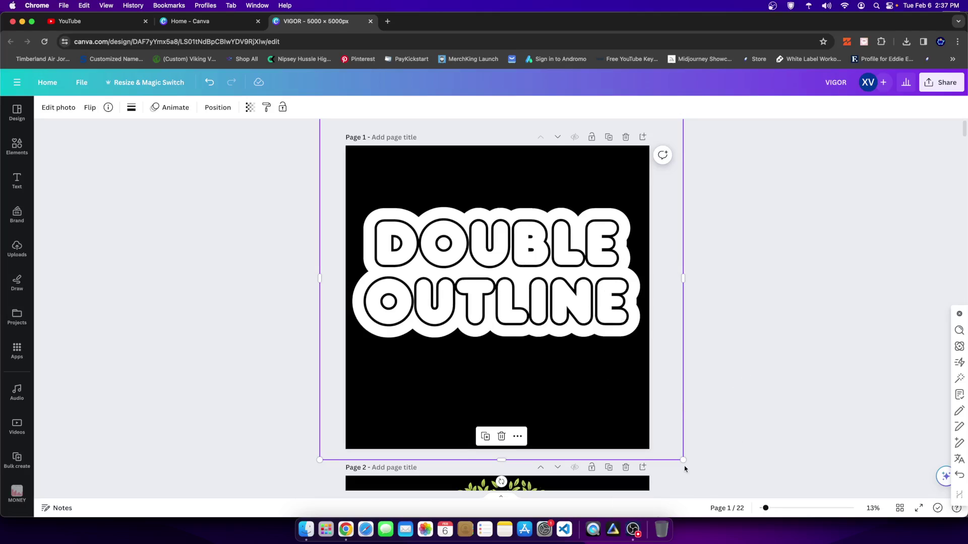
left_click_drag(683, 459, 627, 402)
left_click_drag(529, 320, 549, 325)
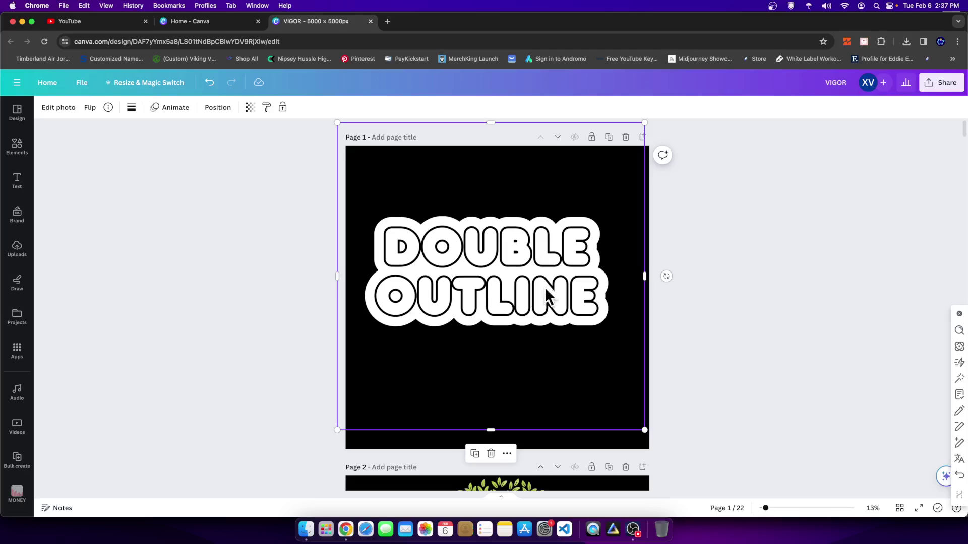